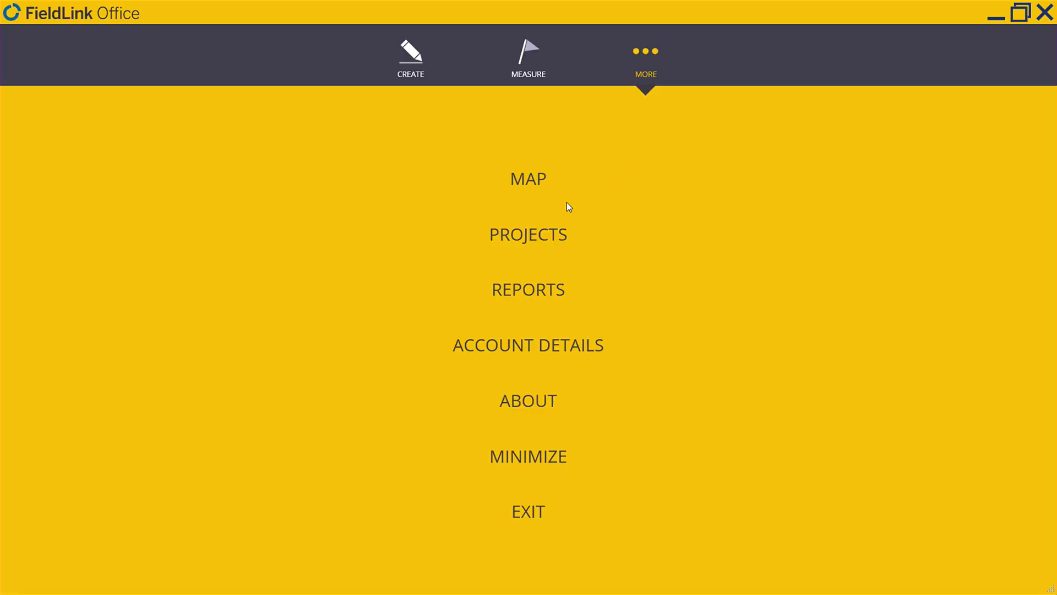
Step: Create a project with the default name New Project from Projects > Manage, then open it
click(538, 234)
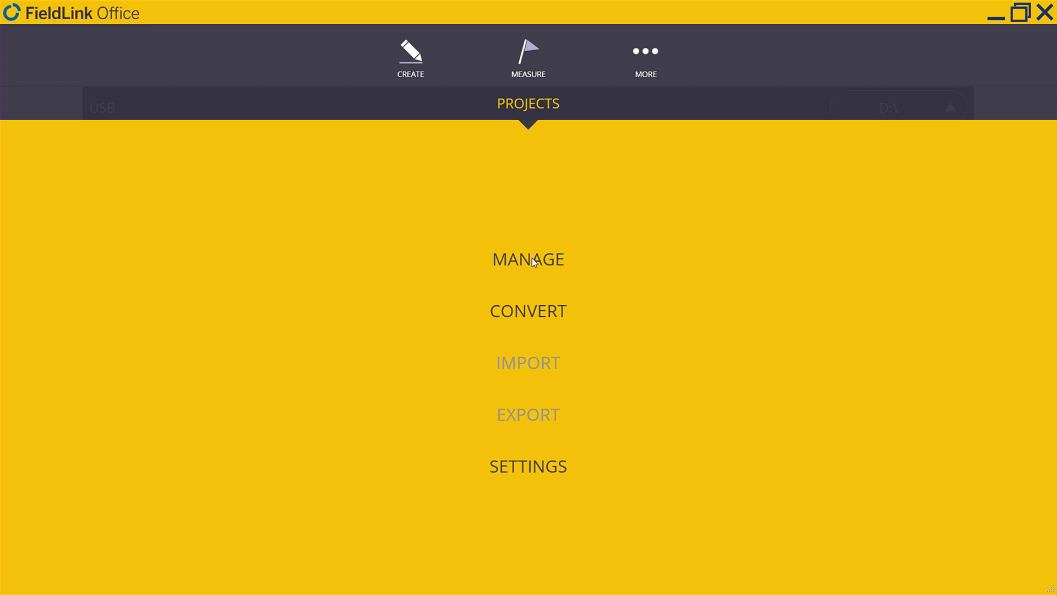
click(533, 259)
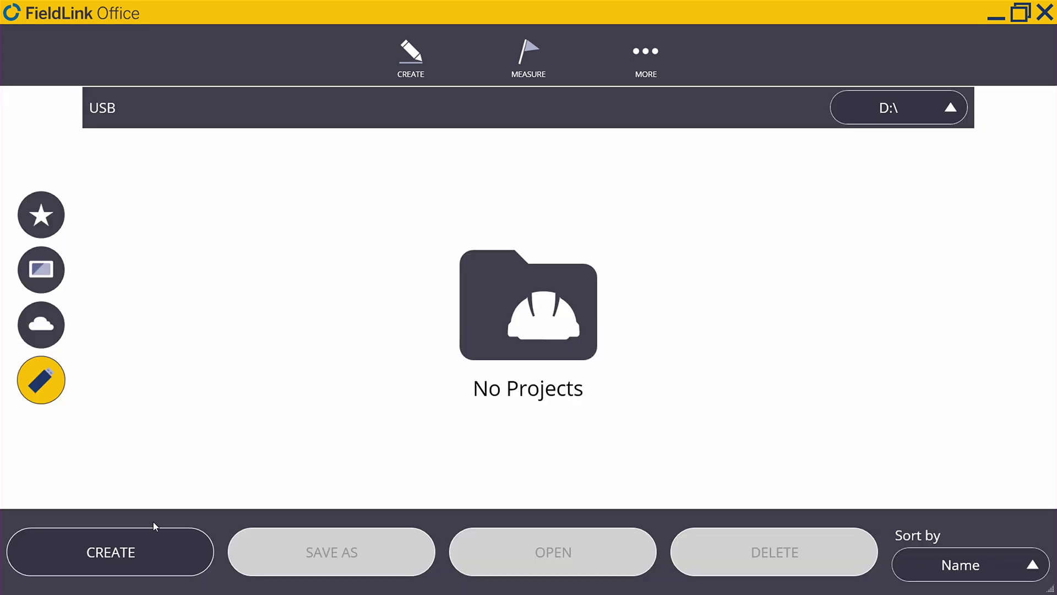
click(144, 552)
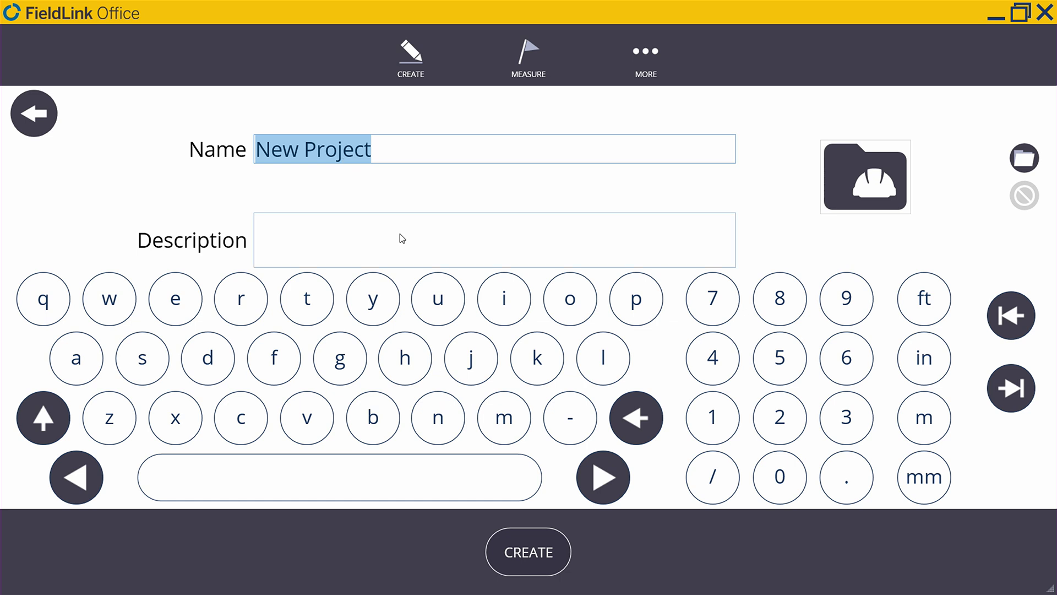
click(536, 560)
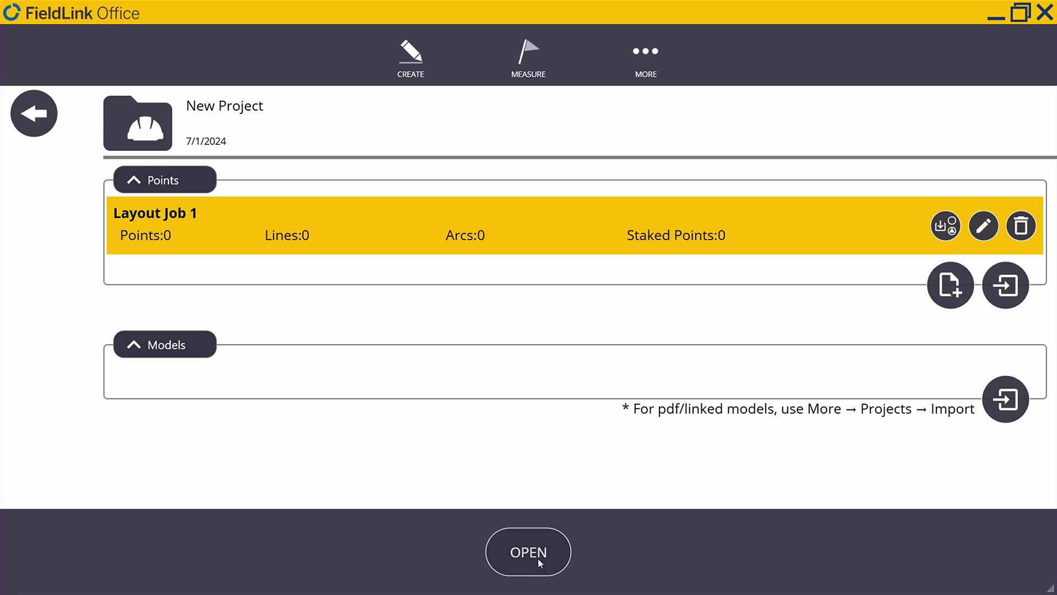
click(538, 558)
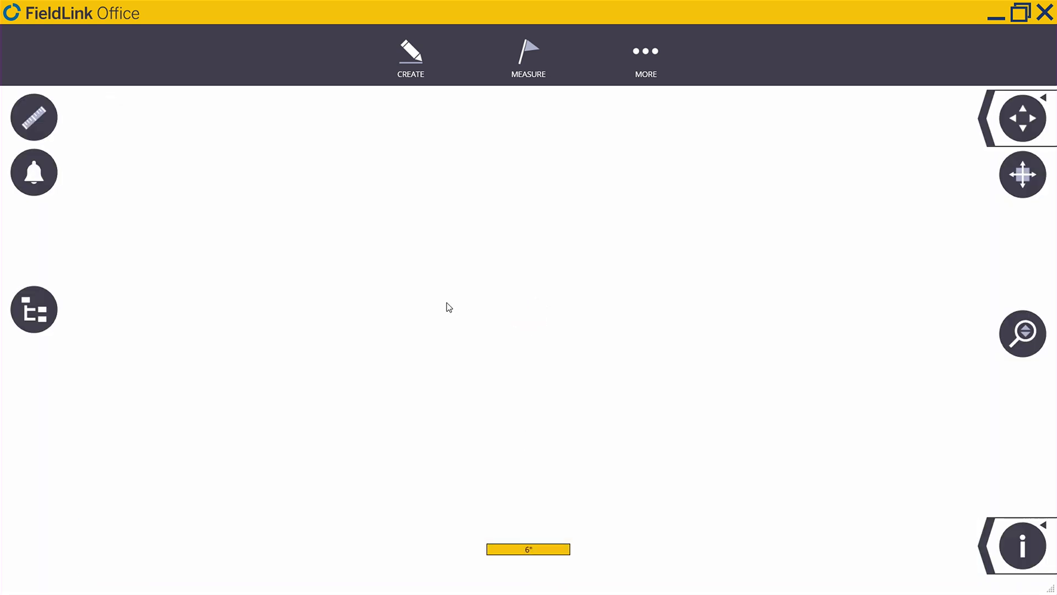
Step: Import the Trimble HQ DEMO__Revision CSV from D:\ with its layers, then the Trimble Headquarters Demo Area DWG
click(648, 51)
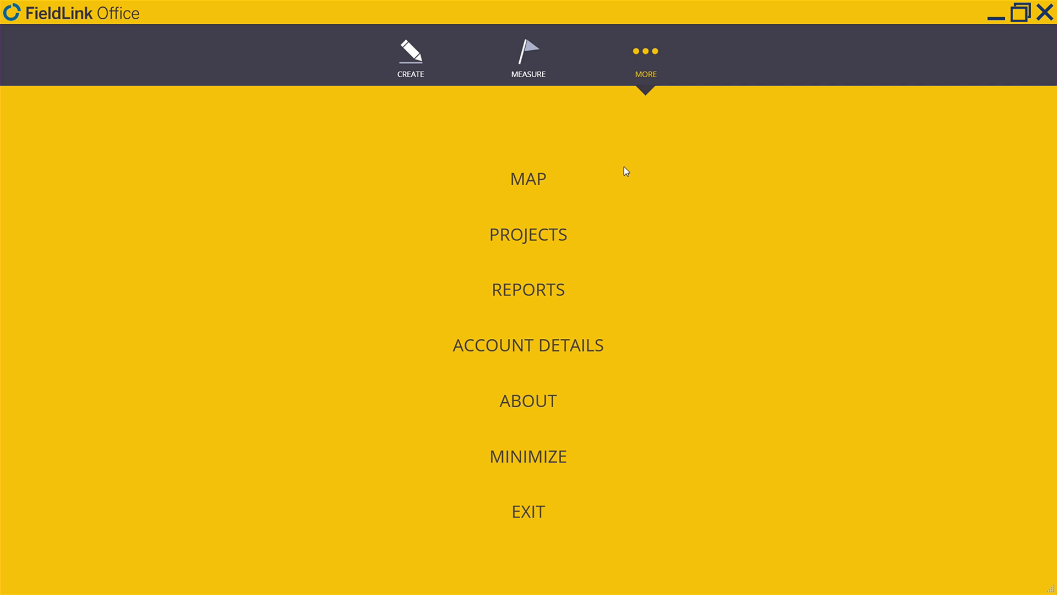
click(519, 238)
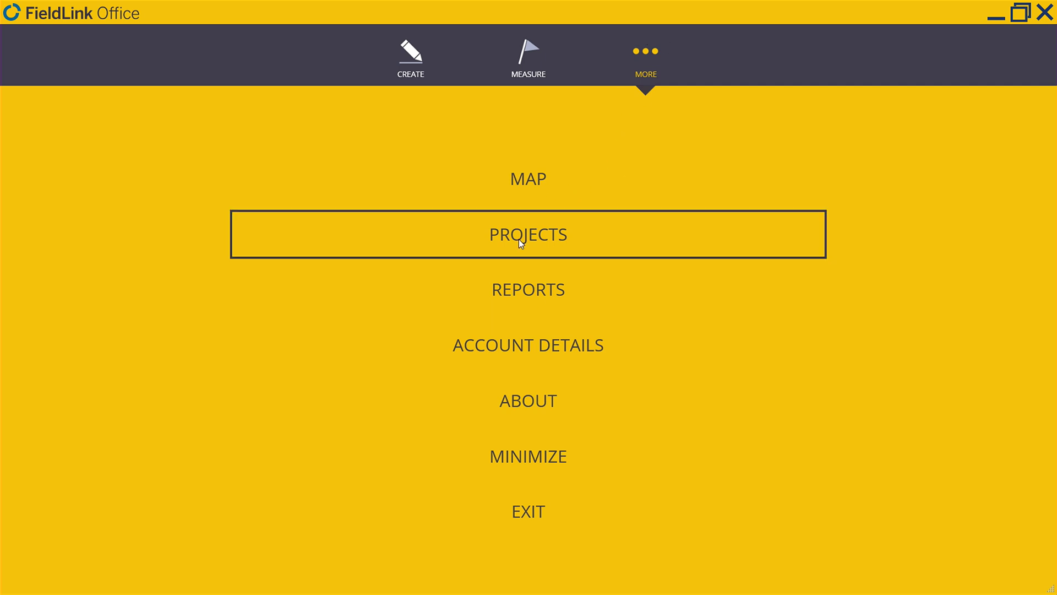
click(527, 363)
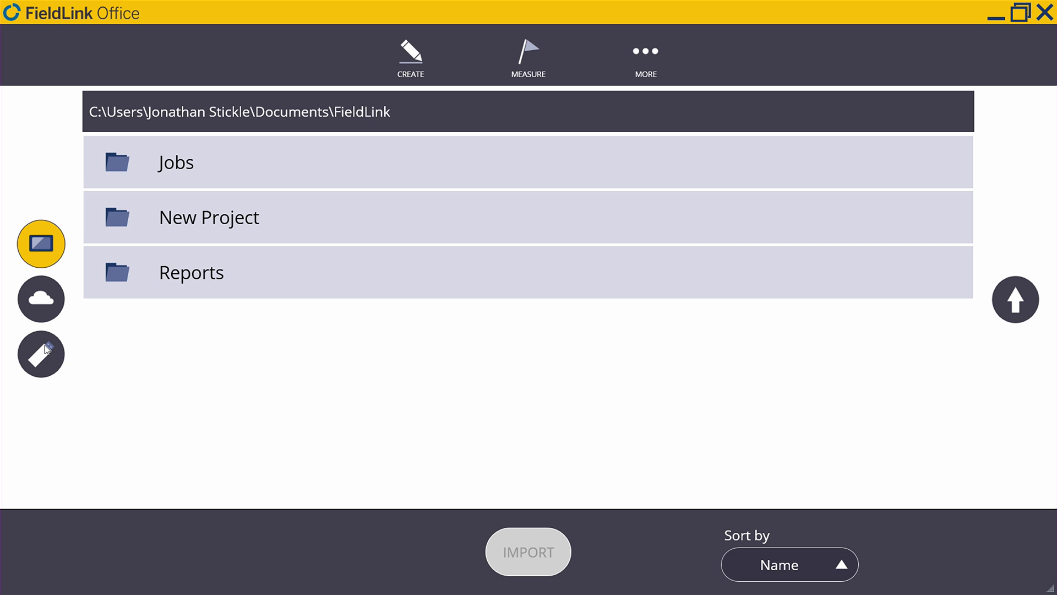
click(46, 353)
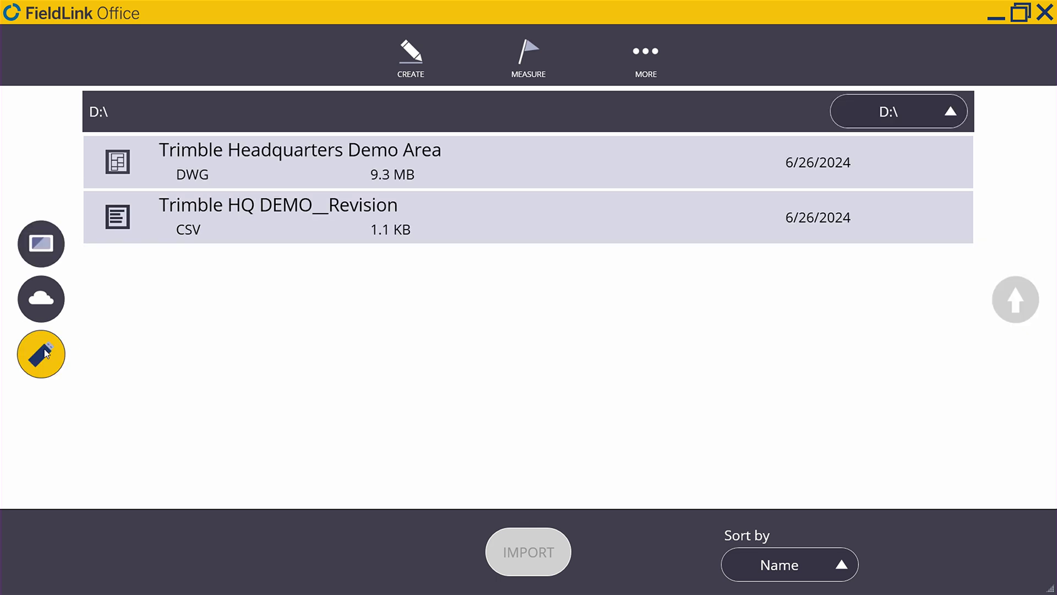
click(293, 221)
click(536, 567)
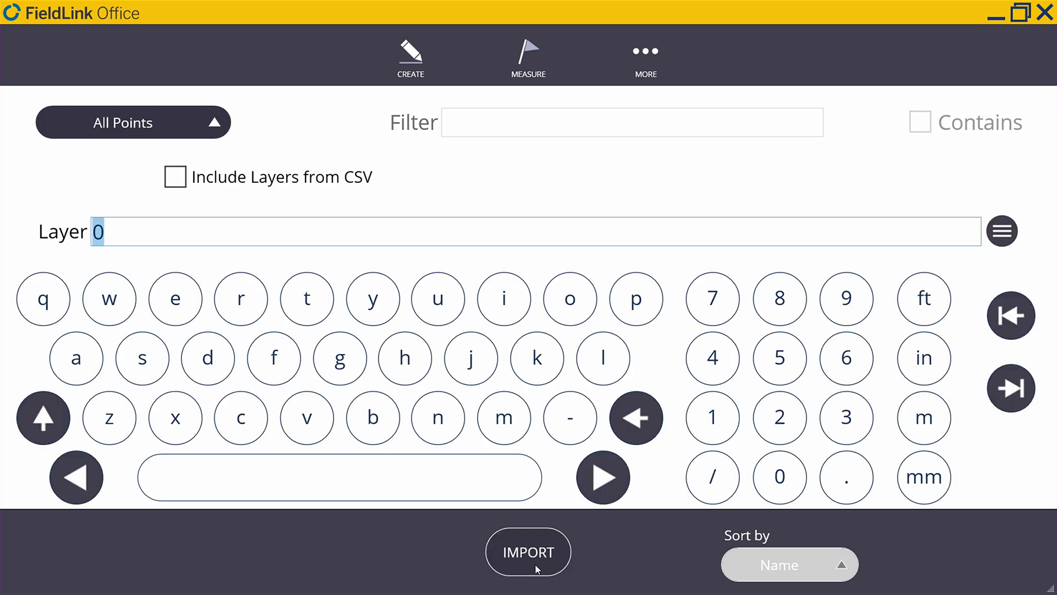
click(197, 183)
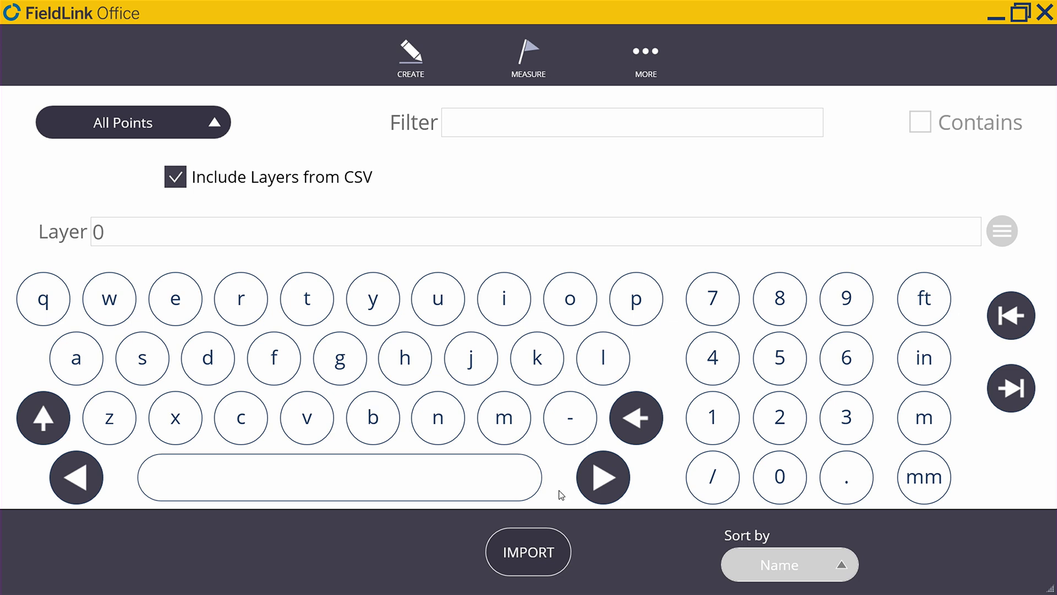
click(538, 550)
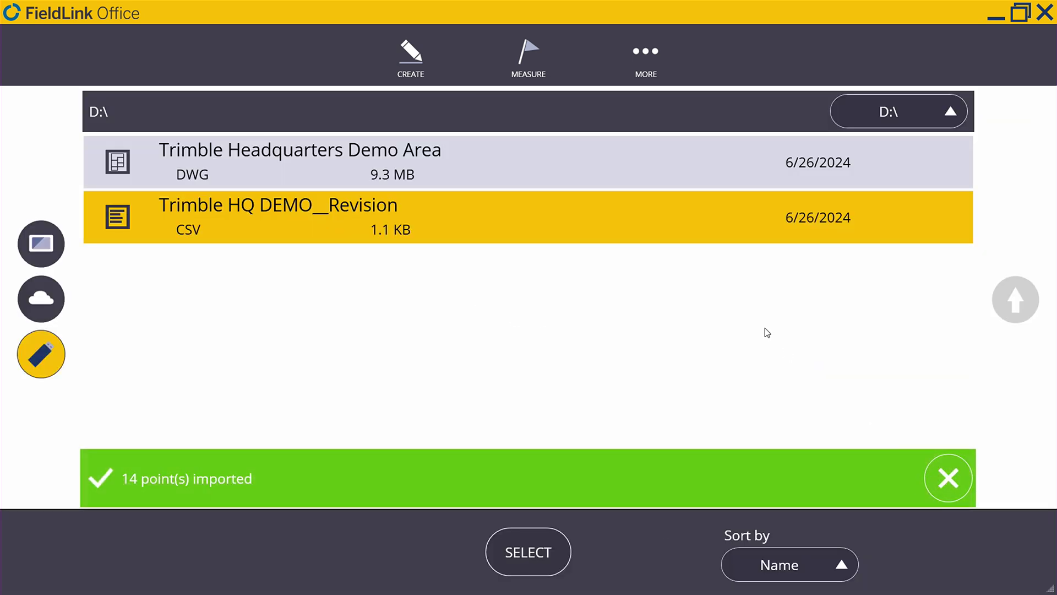
click(262, 161)
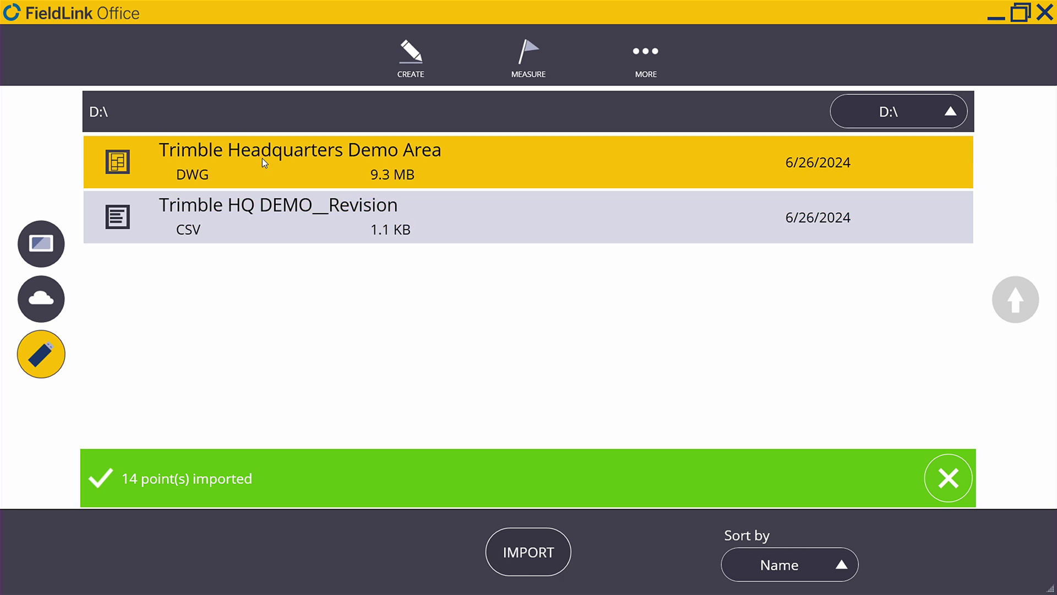
click(537, 554)
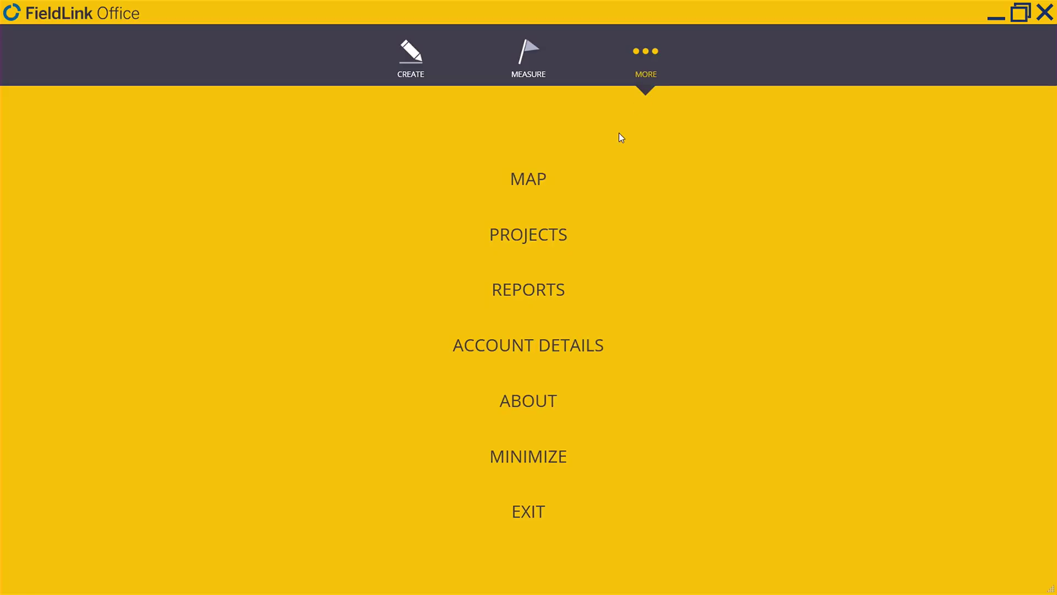
click(541, 180)
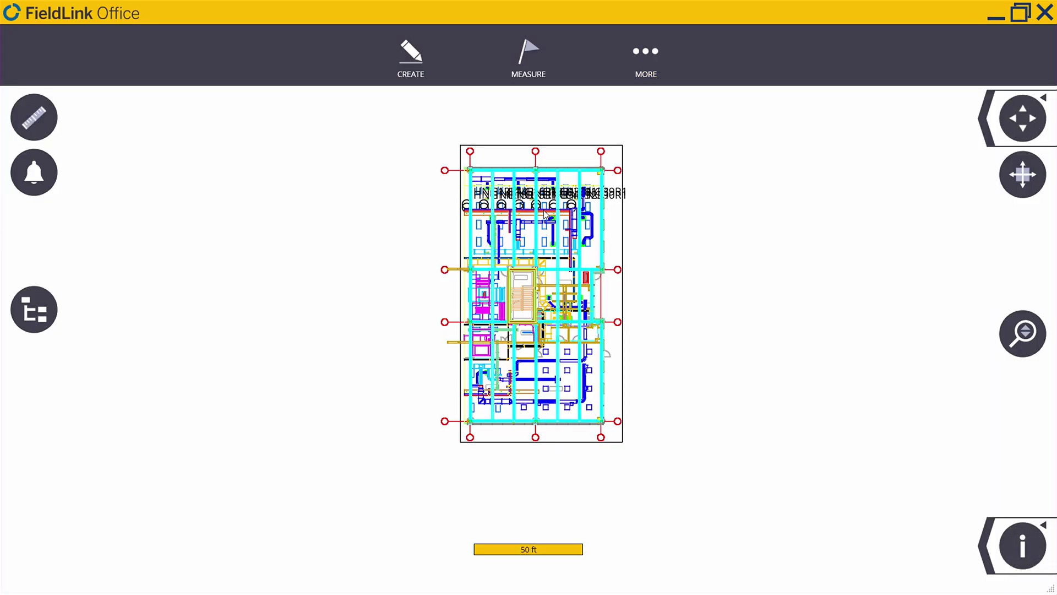
scroll(542, 201, up, 5)
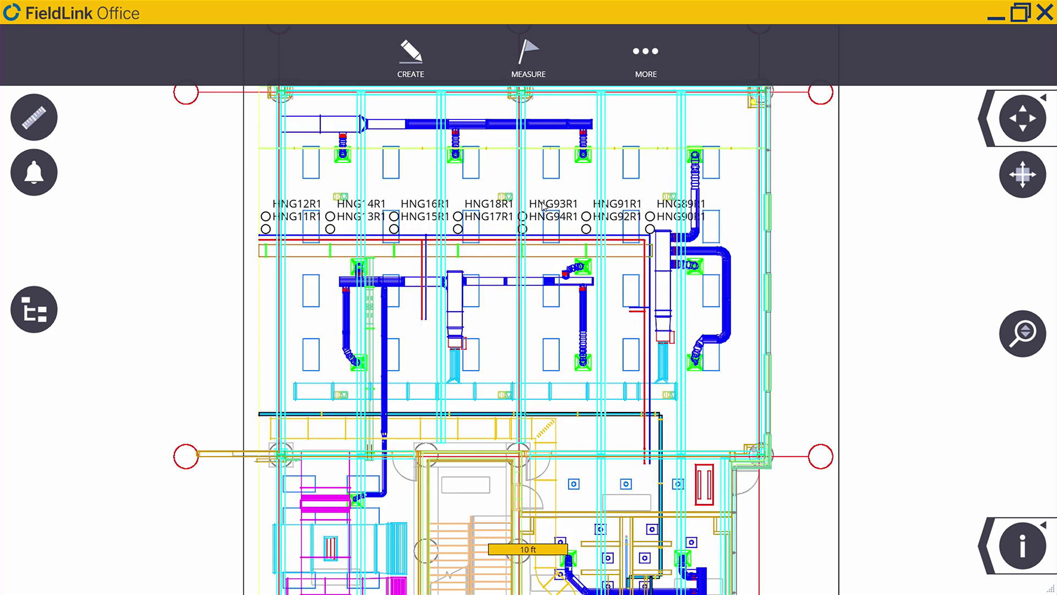
scroll(543, 205, up, 2)
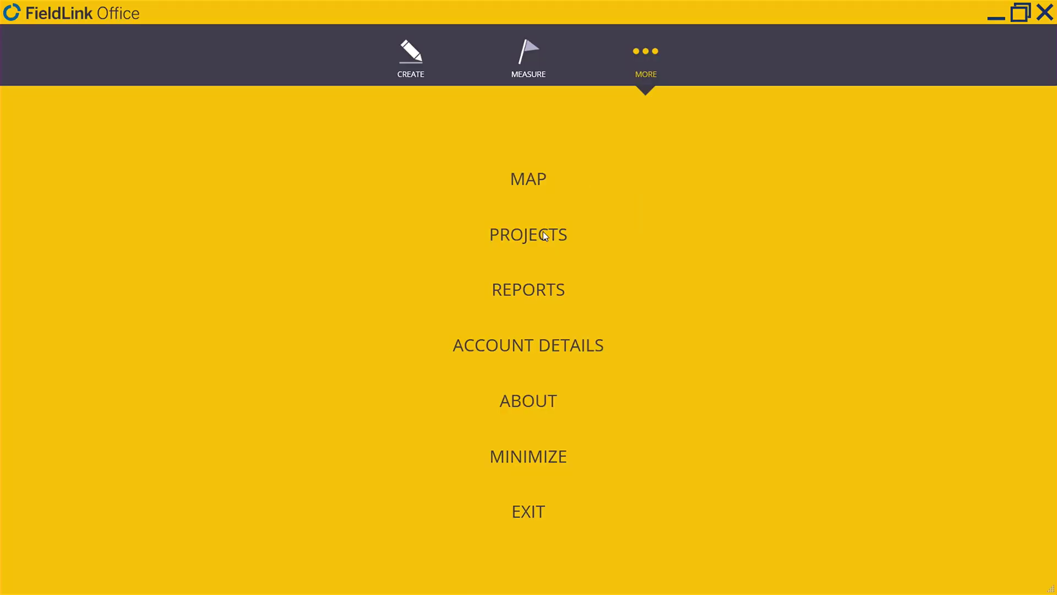
Step: Save New Project to the TrimbleConnect destination, North America region
click(548, 230)
click(540, 262)
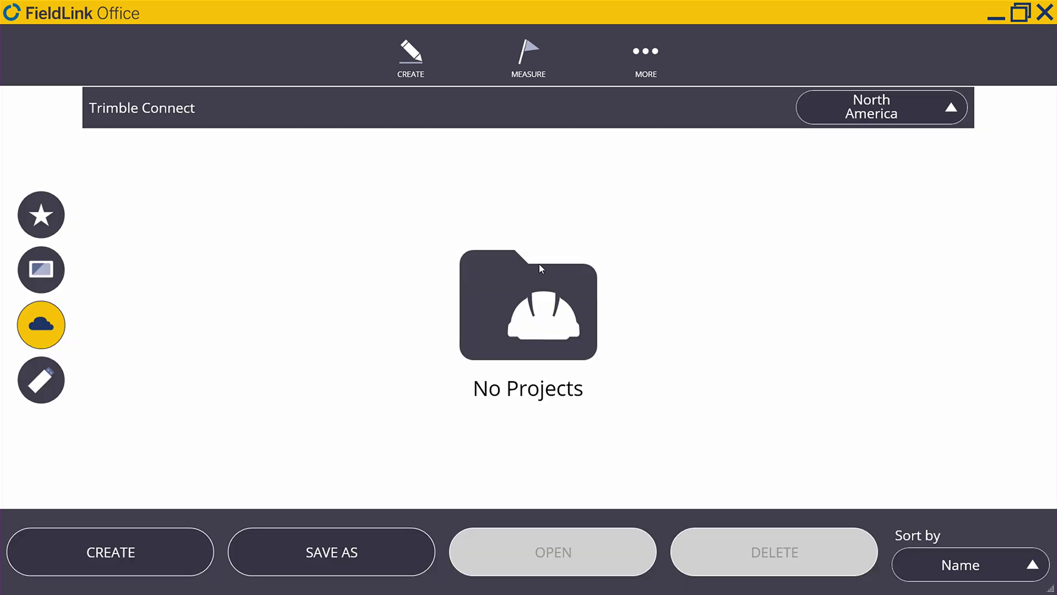
click(329, 553)
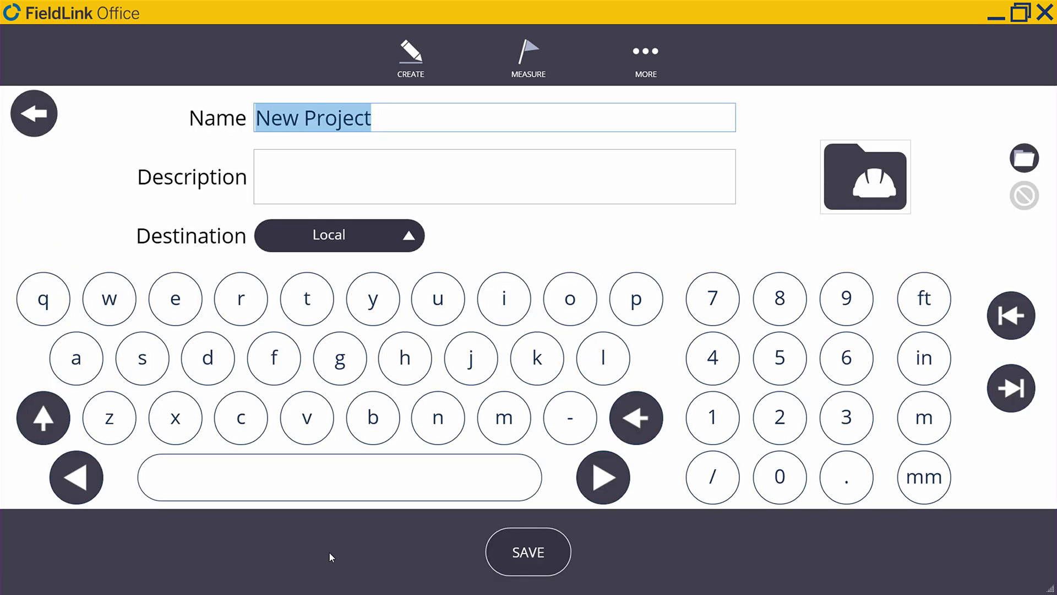
click(374, 231)
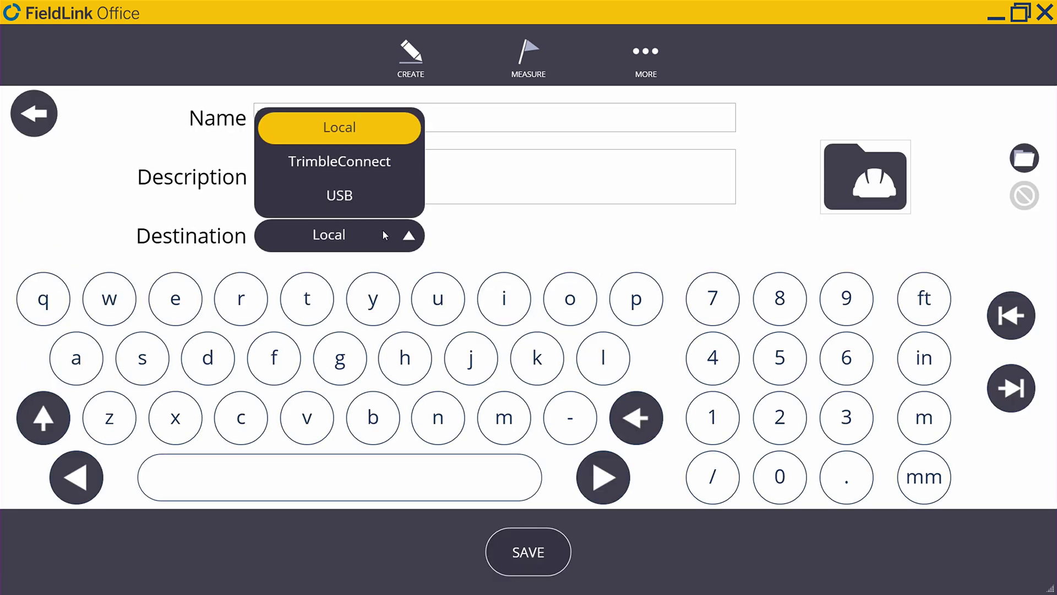
click(371, 167)
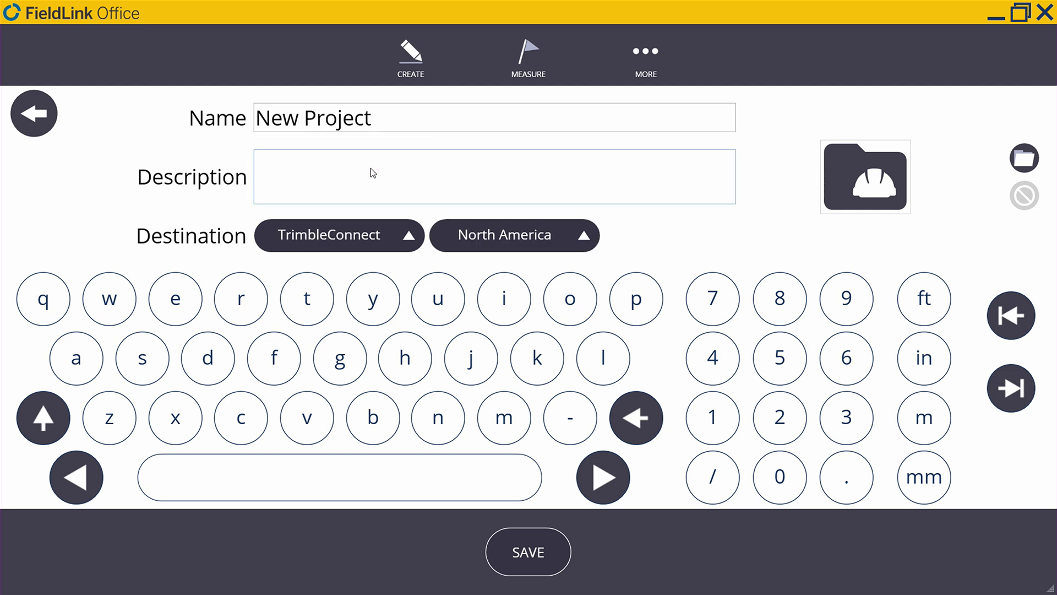
click(530, 553)
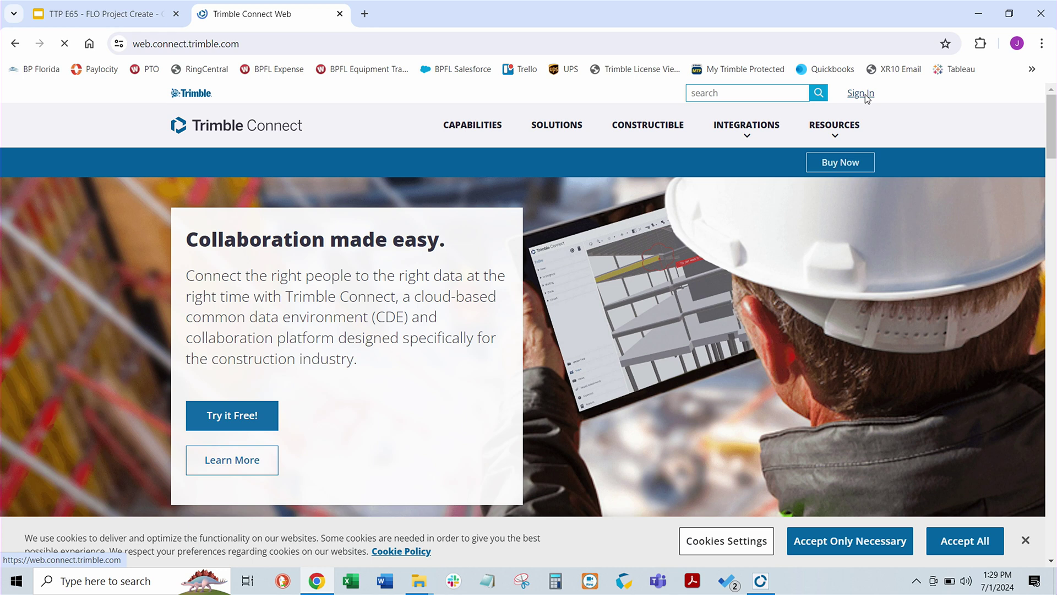
Step: Sign in to Trimble Connect, open the New Project card and view its Team page
click(864, 95)
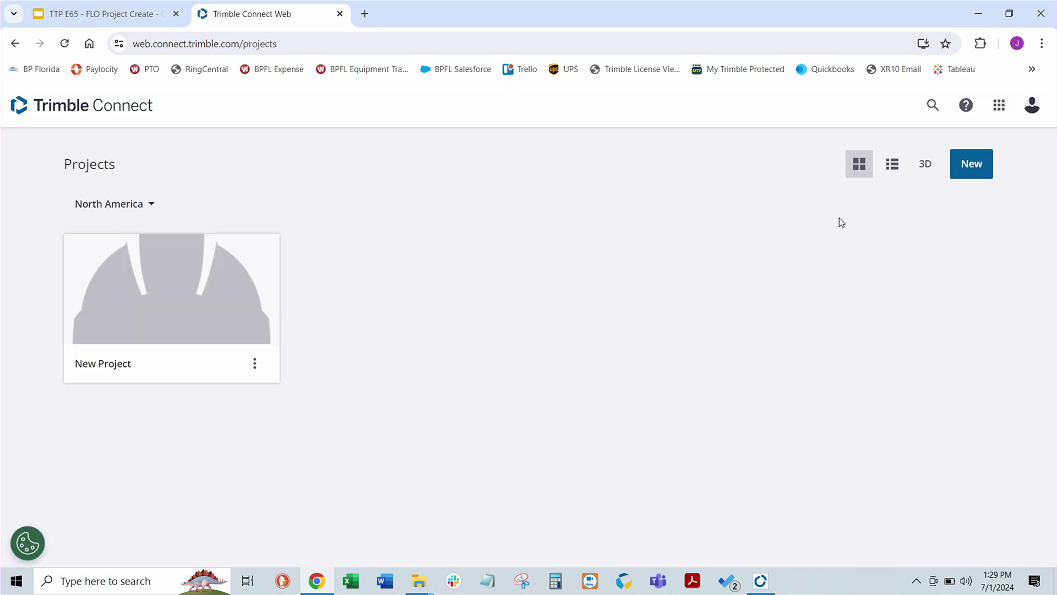
click(177, 326)
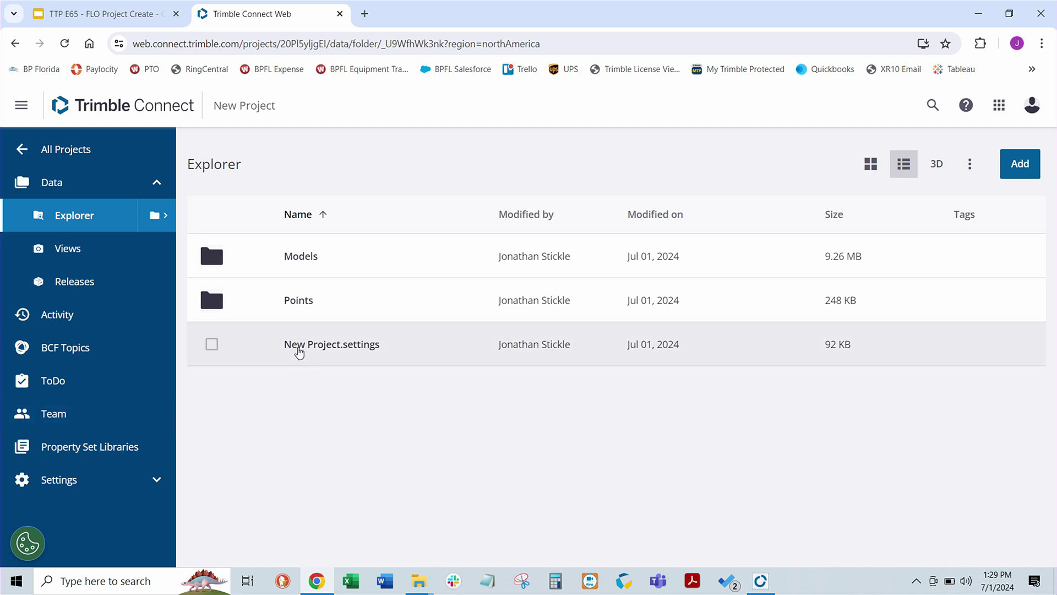
click(66, 419)
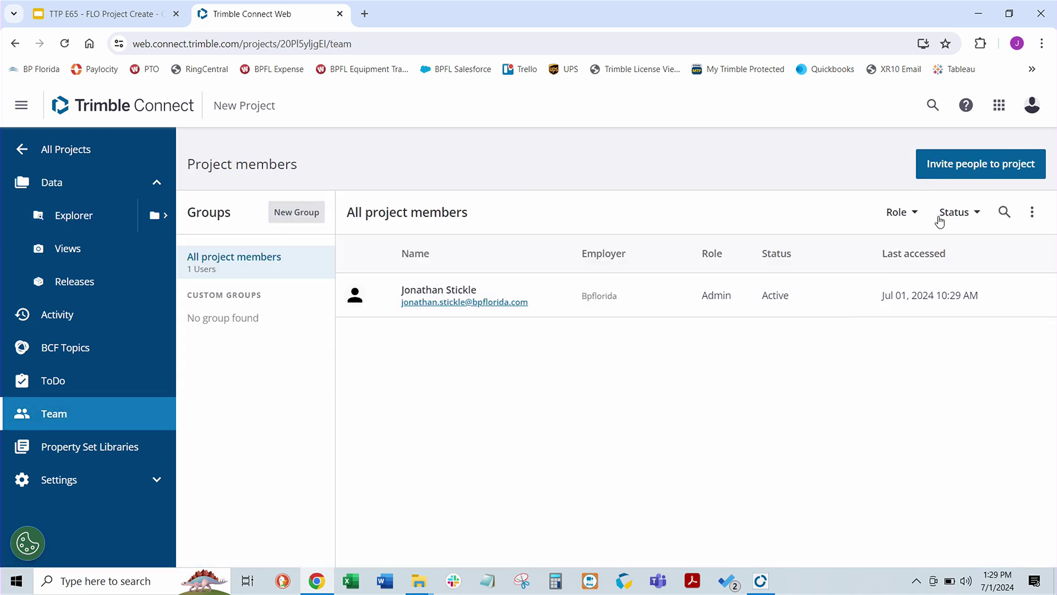
Step: Invite a colleague to New Project by entering their e-mail address, keeping the User role
click(1000, 169)
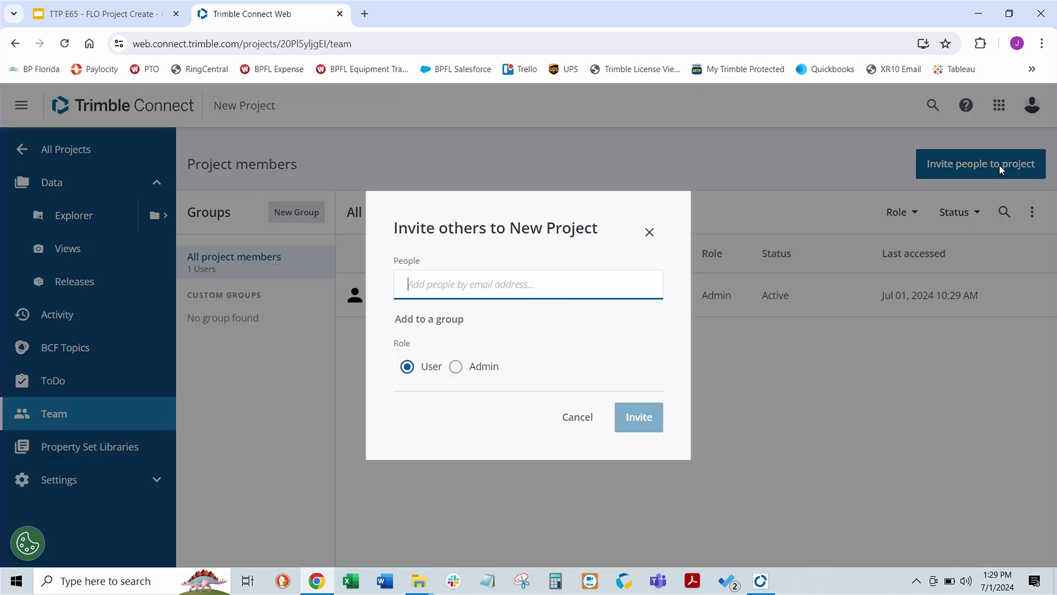
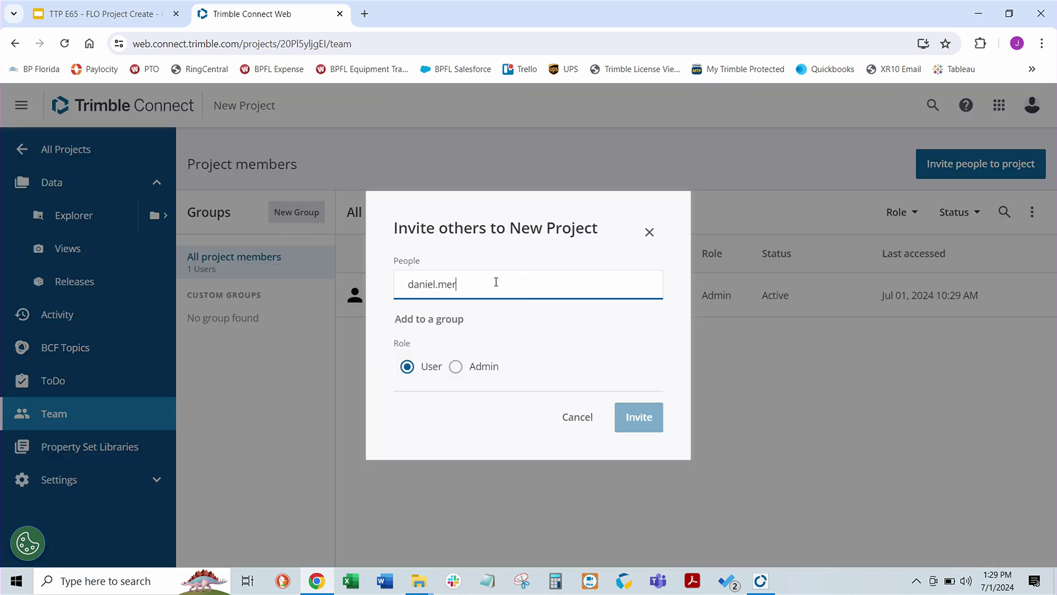
key(Return)
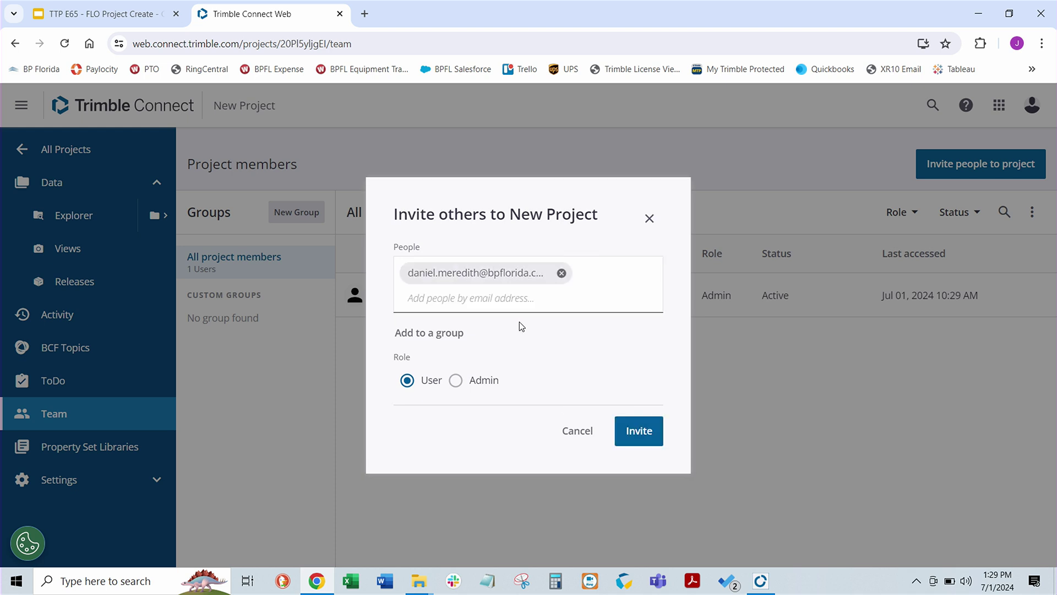
click(640, 431)
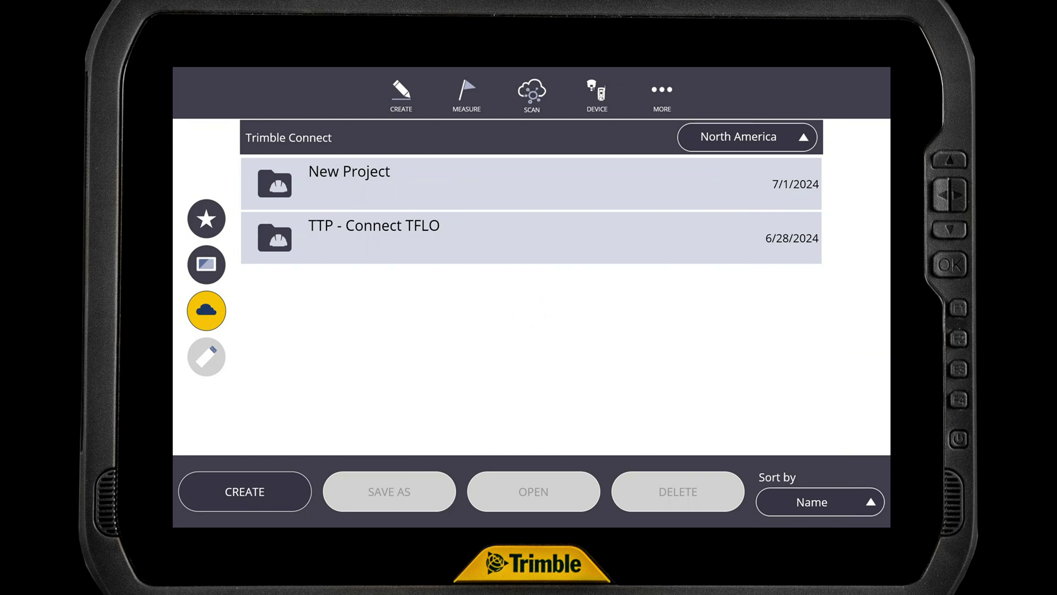
Step: Download New Project from Trimble Connect and open it with Layout Job 1 and the Trimble Headquarters Demo Area.dwg model
click(531, 182)
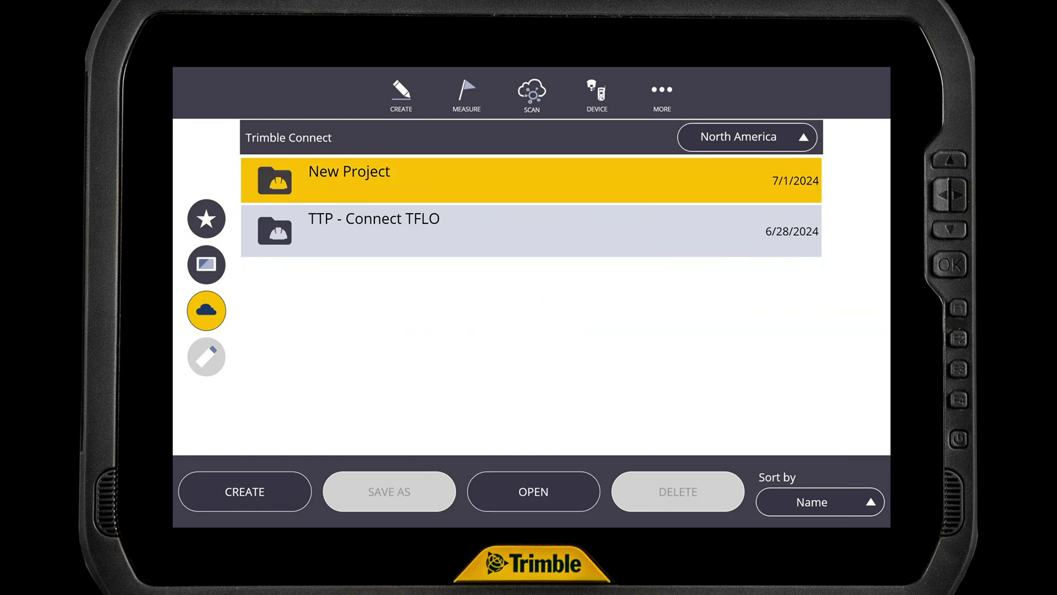
click(534, 491)
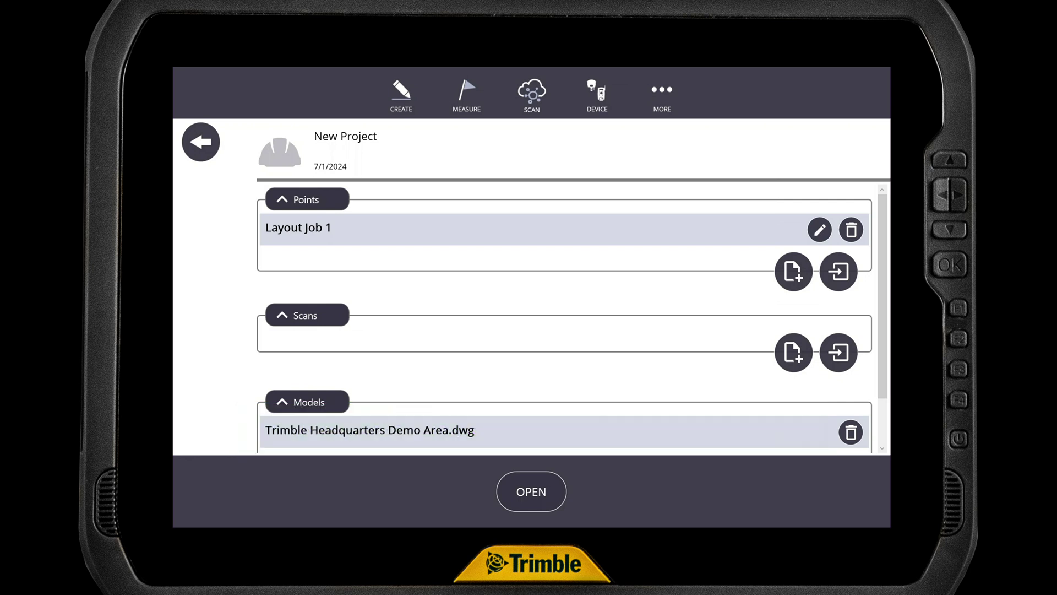
click(465, 226)
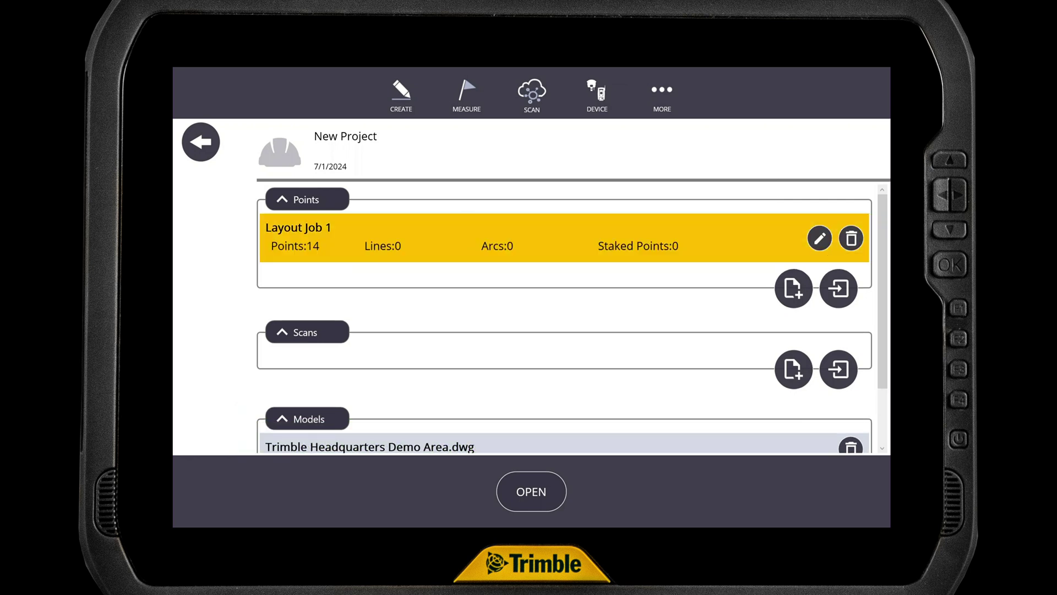
click(466, 445)
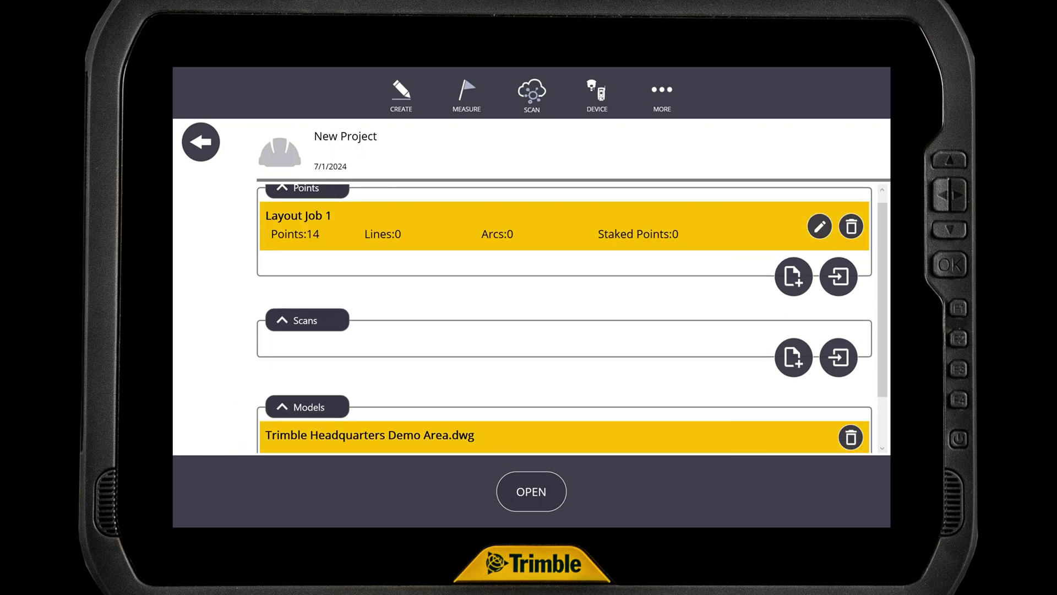
click(531, 492)
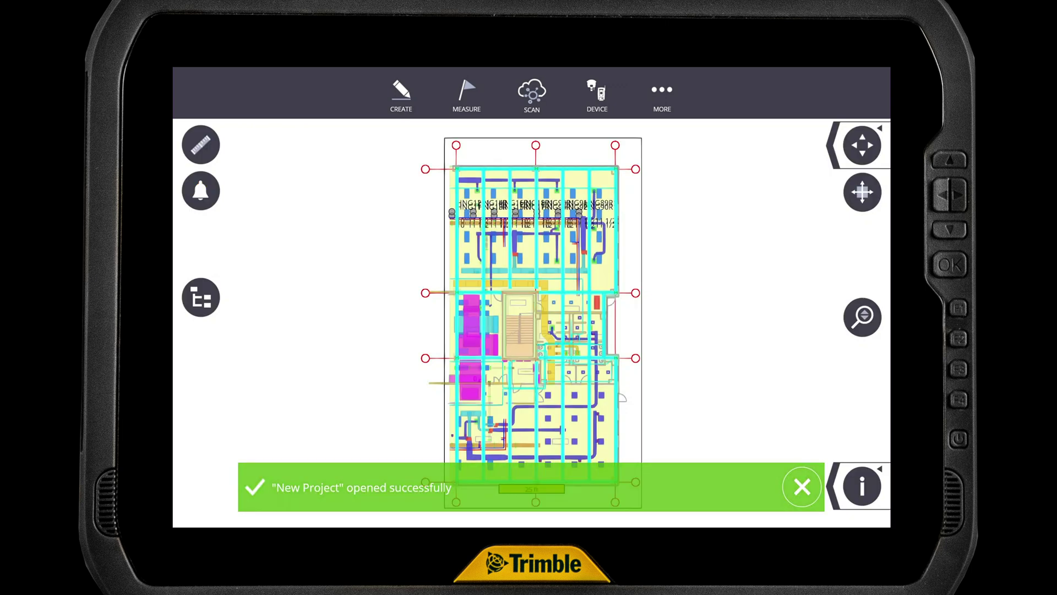
Step: Zoom into the plan and open the layer tree with Models and Points expanded
scroll(536, 221, up, 3)
scroll(536, 215, up, 3)
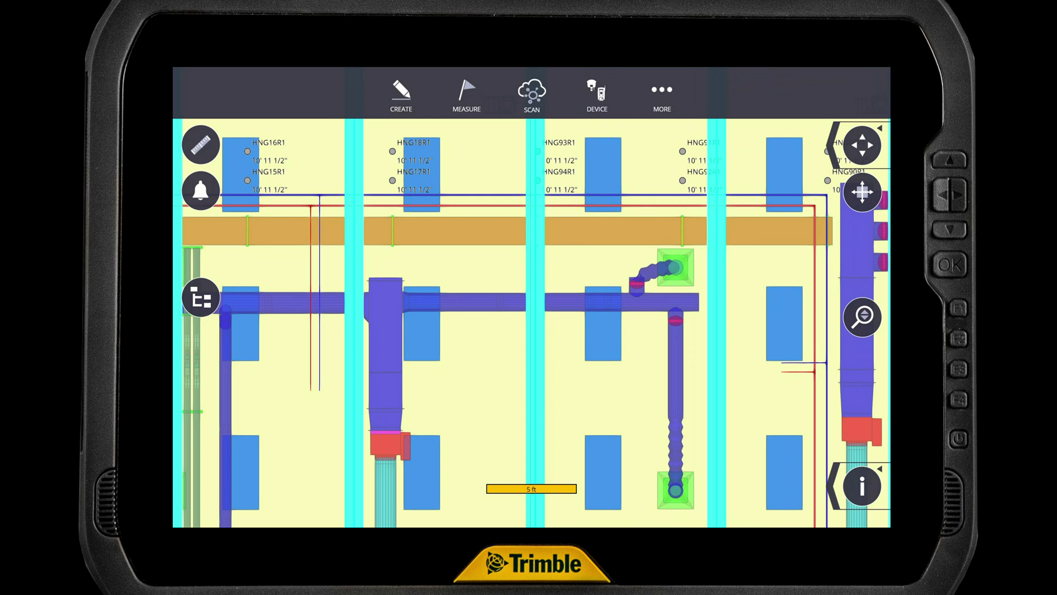
click(201, 297)
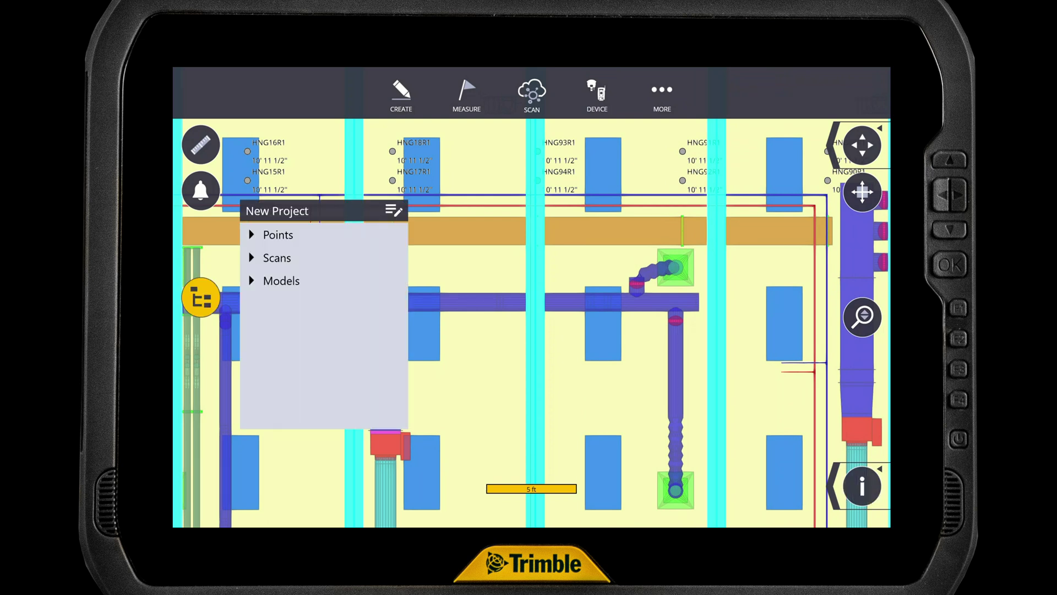
click(252, 281)
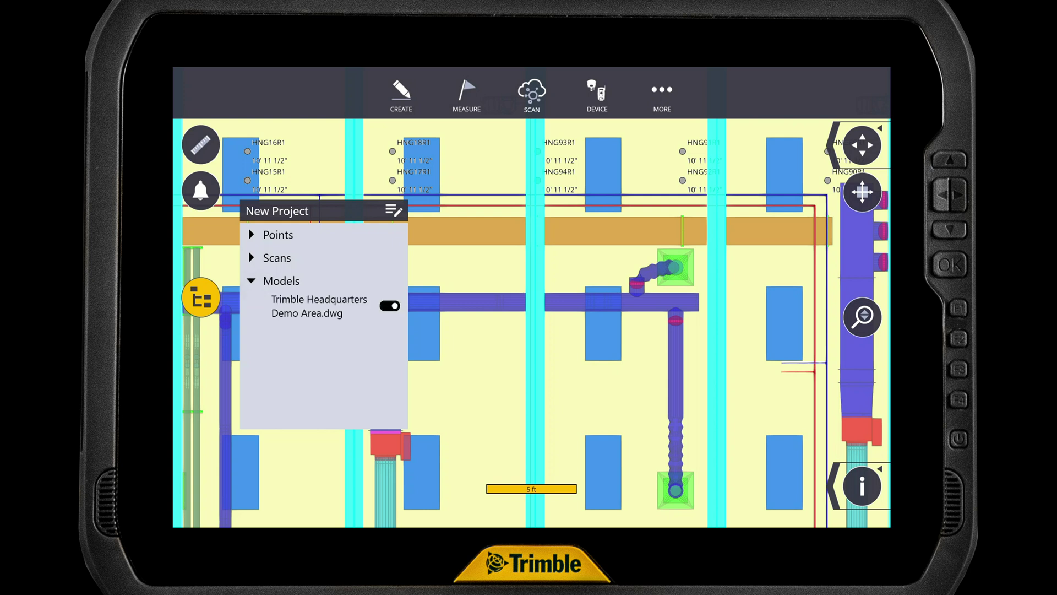
click(252, 234)
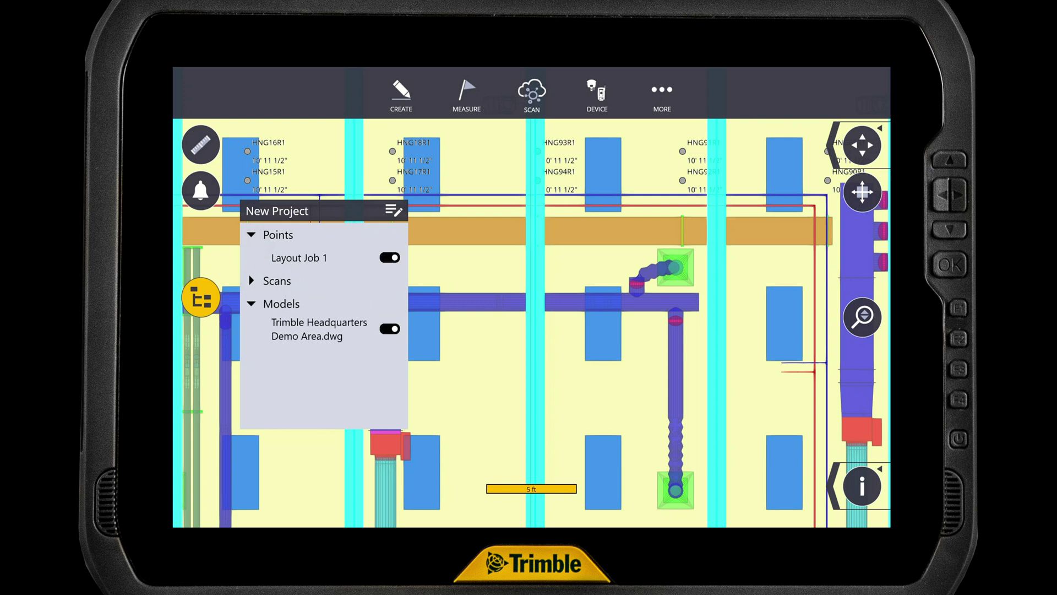